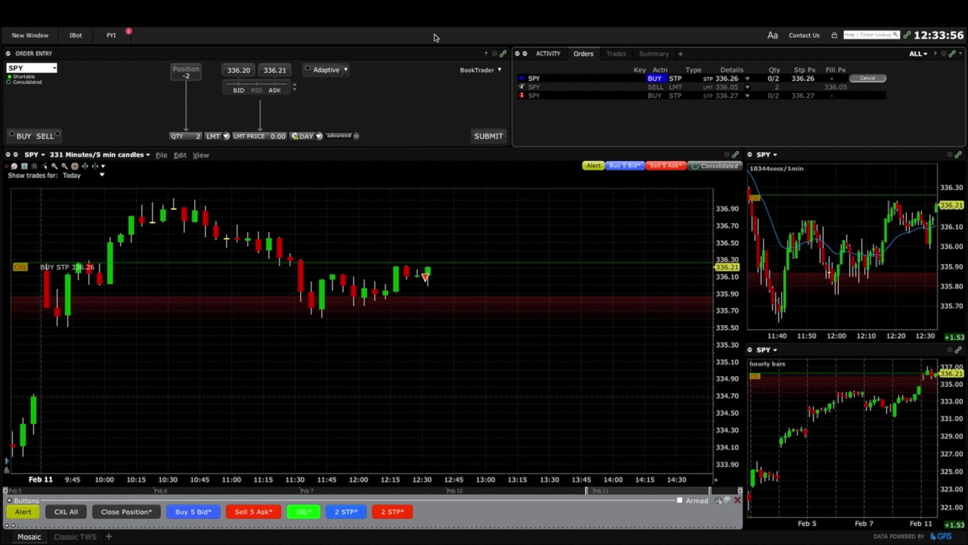
Zoom the SPY chart out to an 8-hour range.
scroll(421, 275, down, 3)
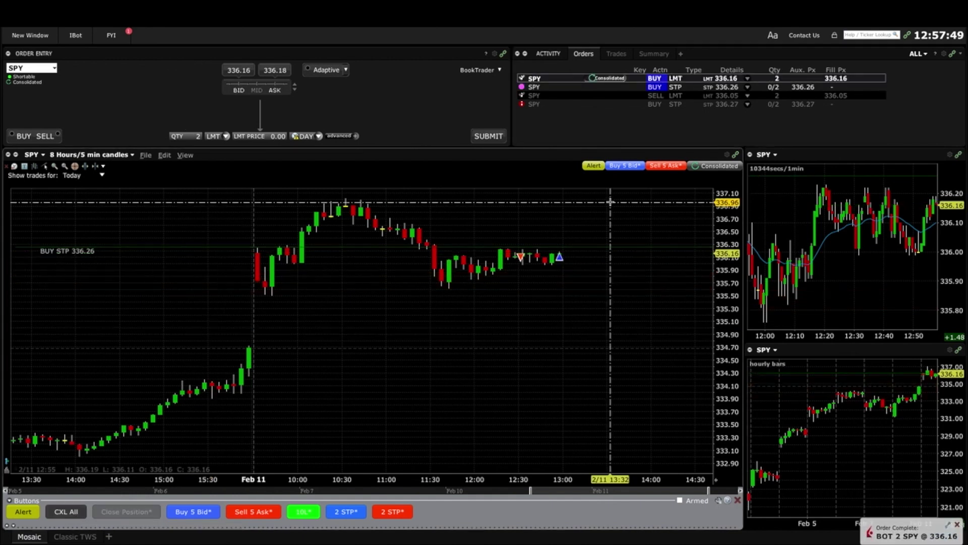
Show the Summary tab: SPY net position 0, 2 bought, 2 sold, net total -0.22.
click(651, 56)
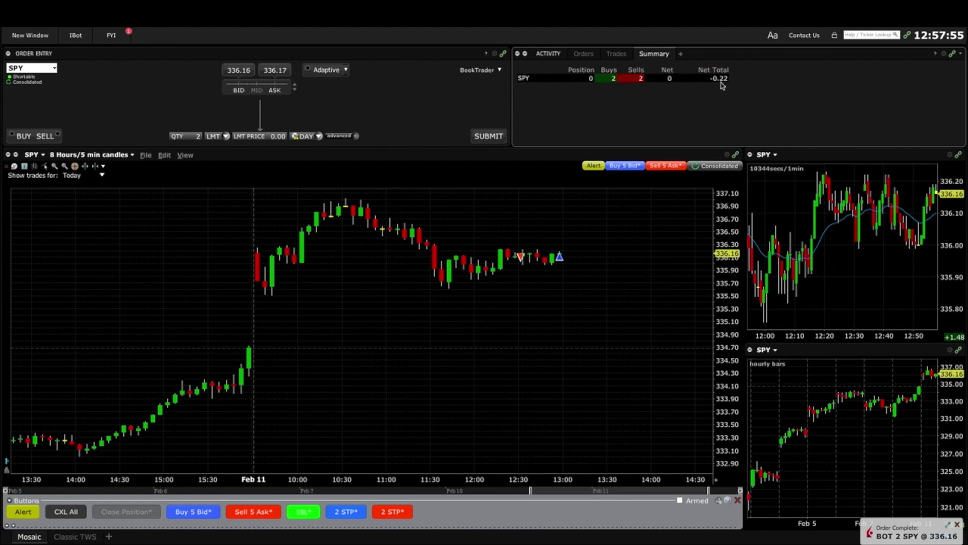
Close the Order Complete pop-up at the bottom right of the screen.
click(958, 524)
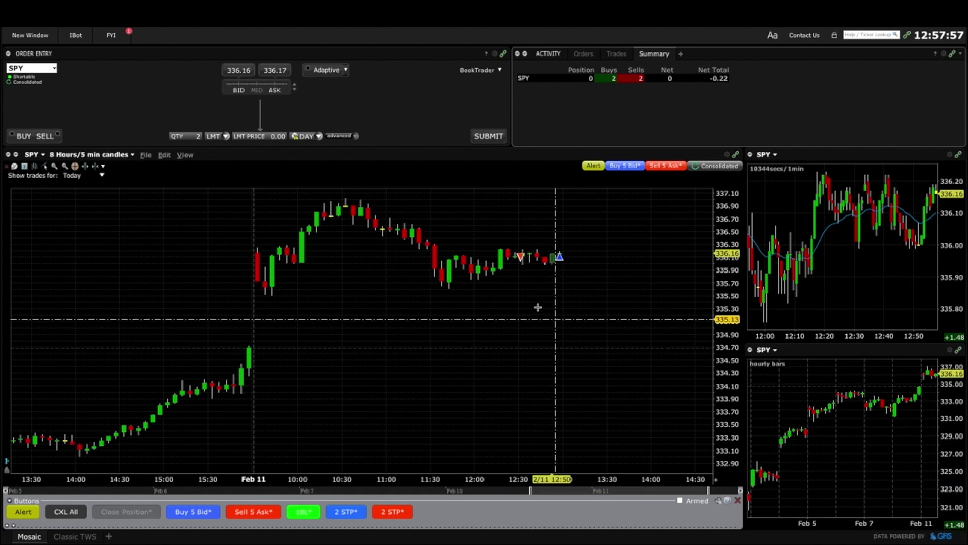